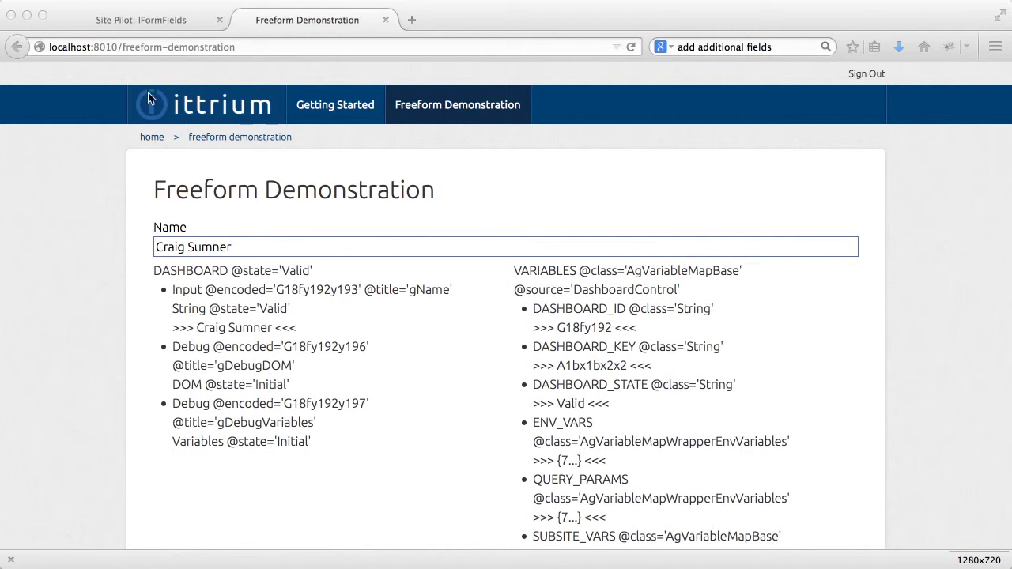
Step: Switch to the 'Site Pilot: IFormFields' editor, where the grid holds only gName
left_click(124, 20)
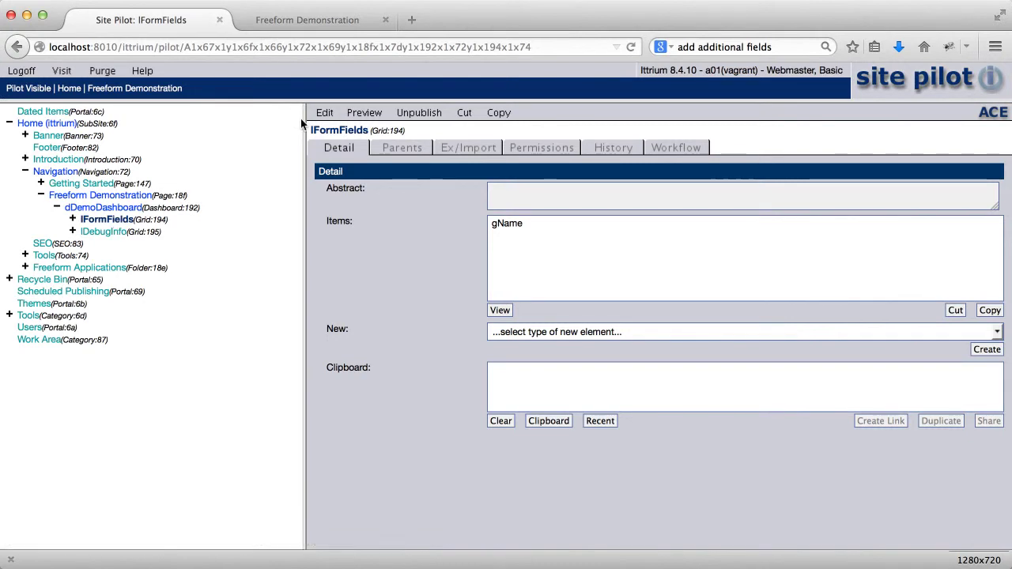
Step: Copy the gName item to the clipboard and duplicate it as a second grid item
left_click(327, 113)
left_click(465, 150)
left_click(510, 197)
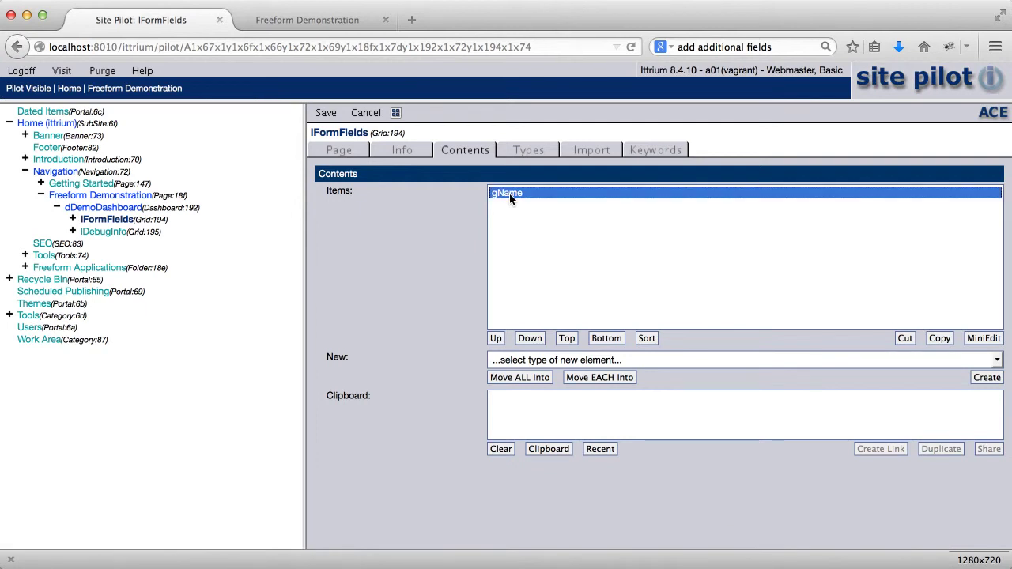
left_click(936, 339)
left_click(772, 397)
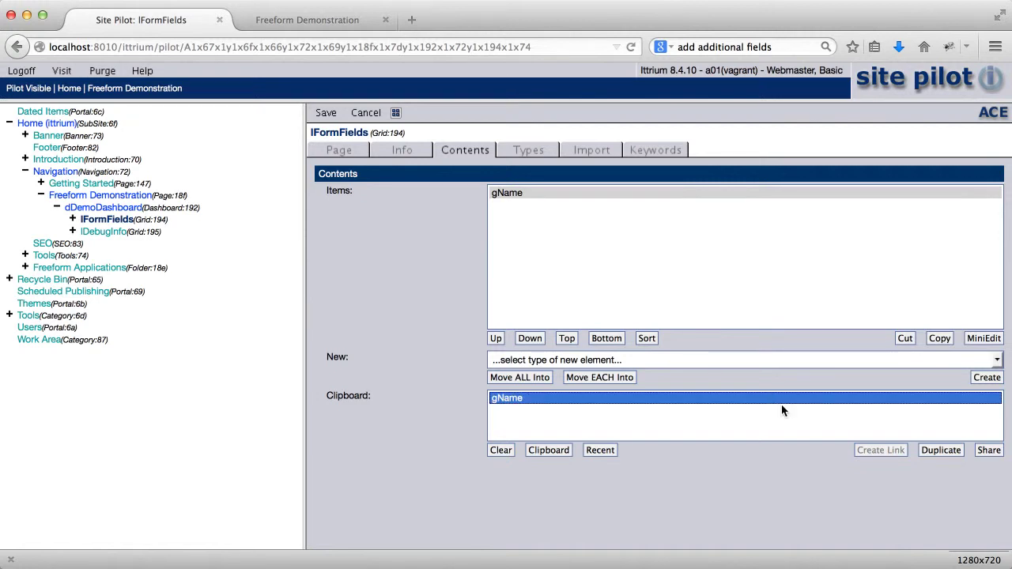
left_click(934, 453)
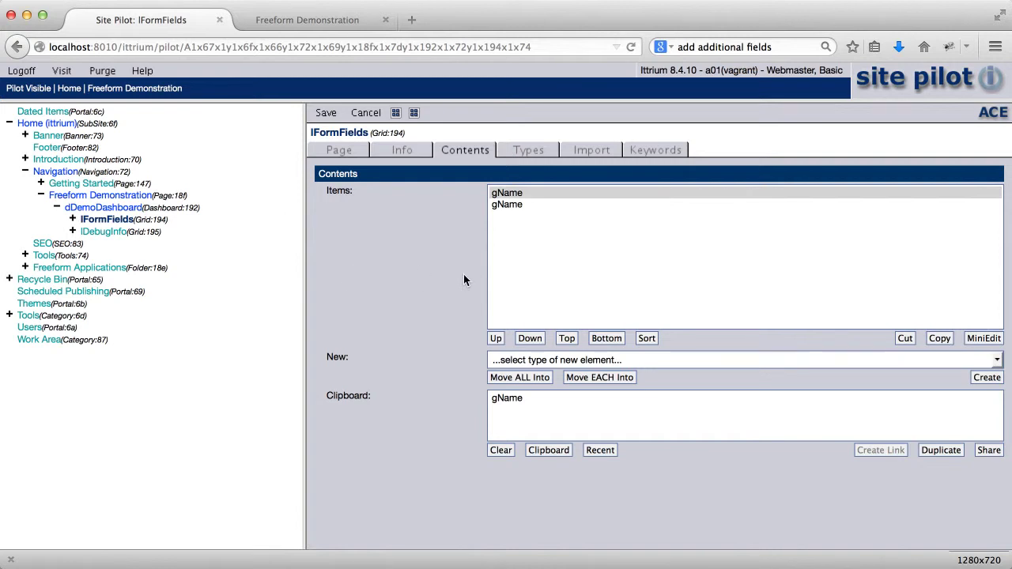
left_click(396, 112)
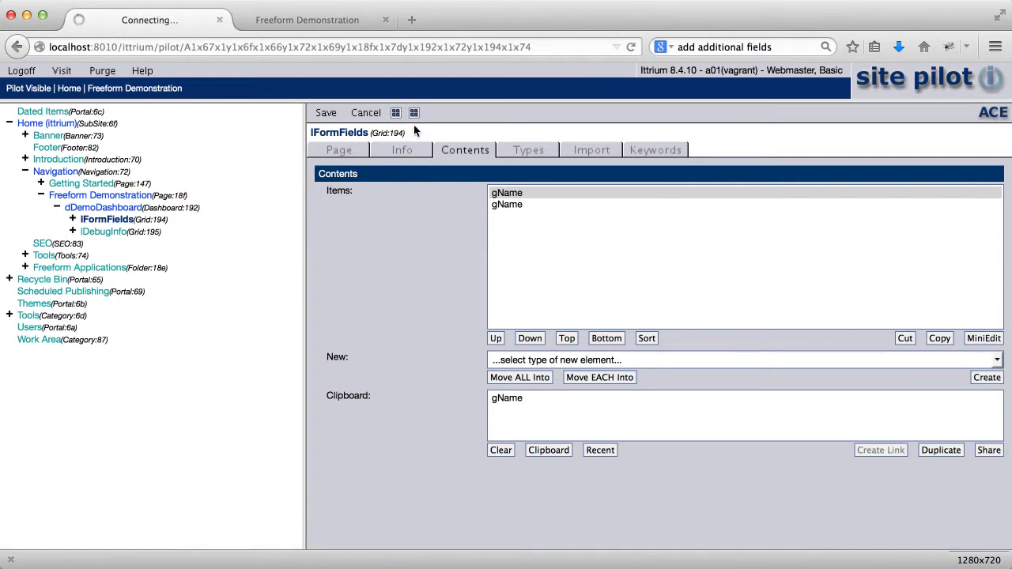
Step: Retitle the first gName field gFirstName and label it First Name
left_click(399, 116)
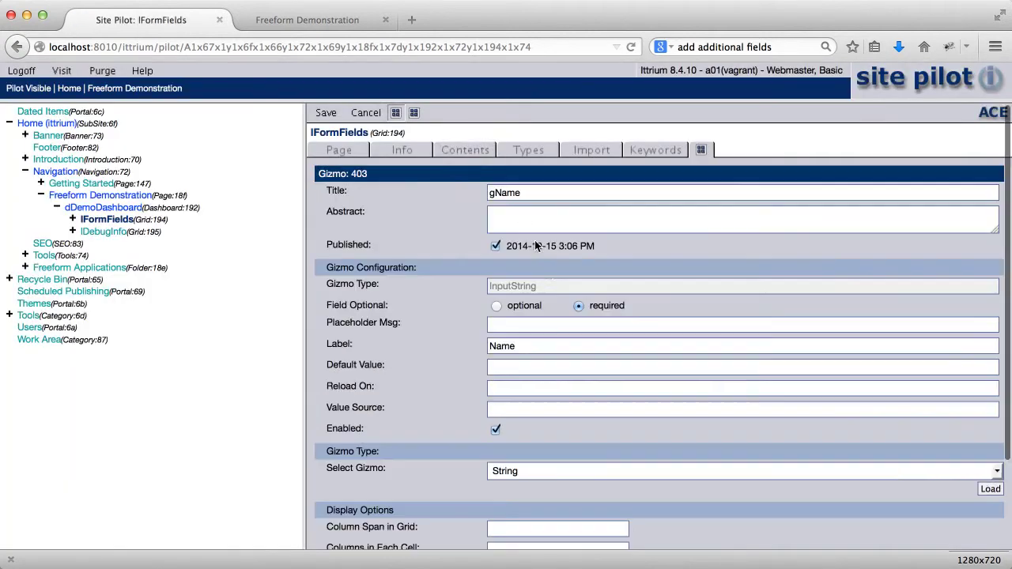
left_click(496, 192)
type("First")
key("Down")
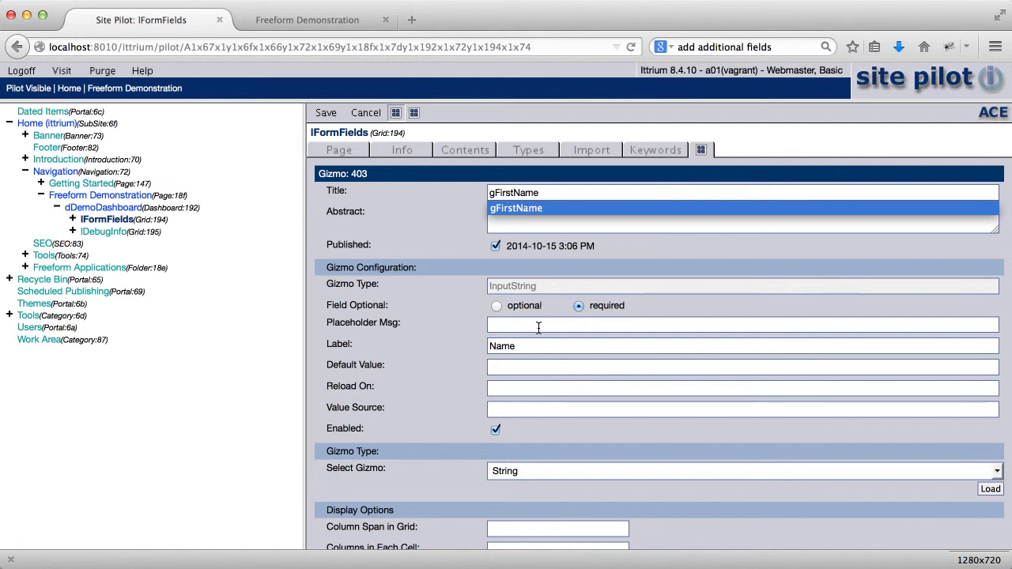
left_click(496, 345)
type("First")
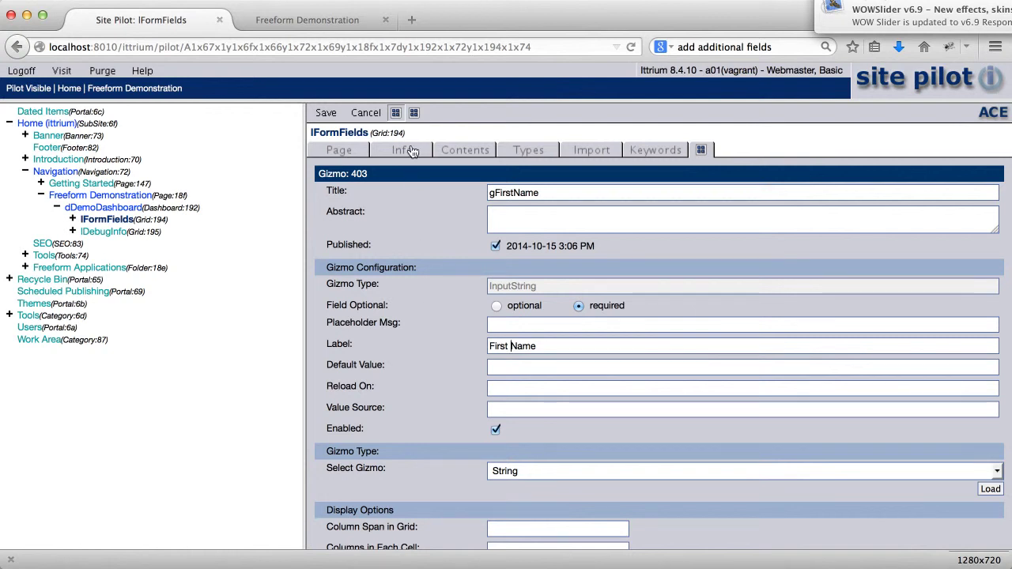
Step: Retitle the second gName field gLastName, label it Last Name, and return to Contents
left_click(413, 112)
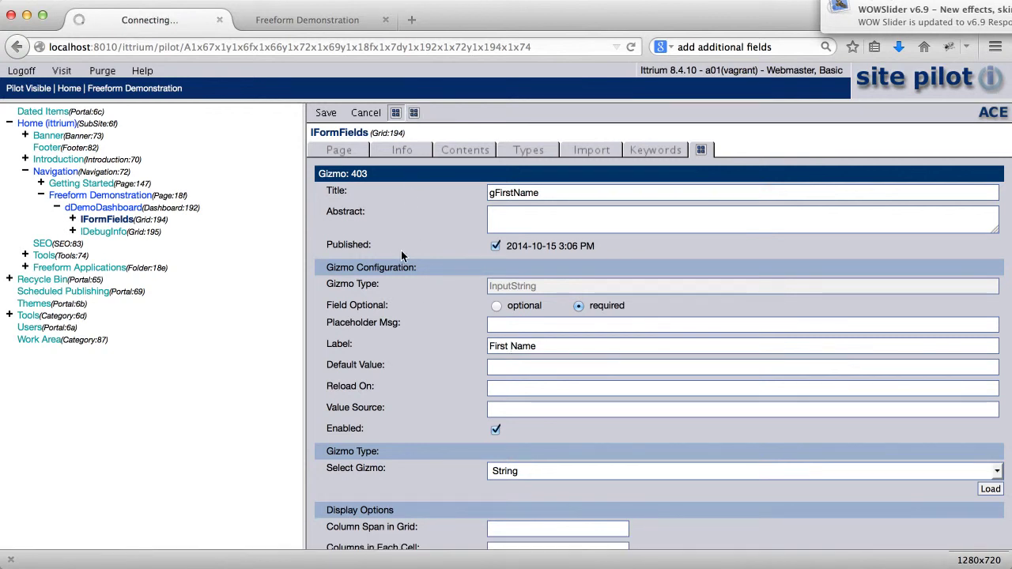
left_click(414, 113)
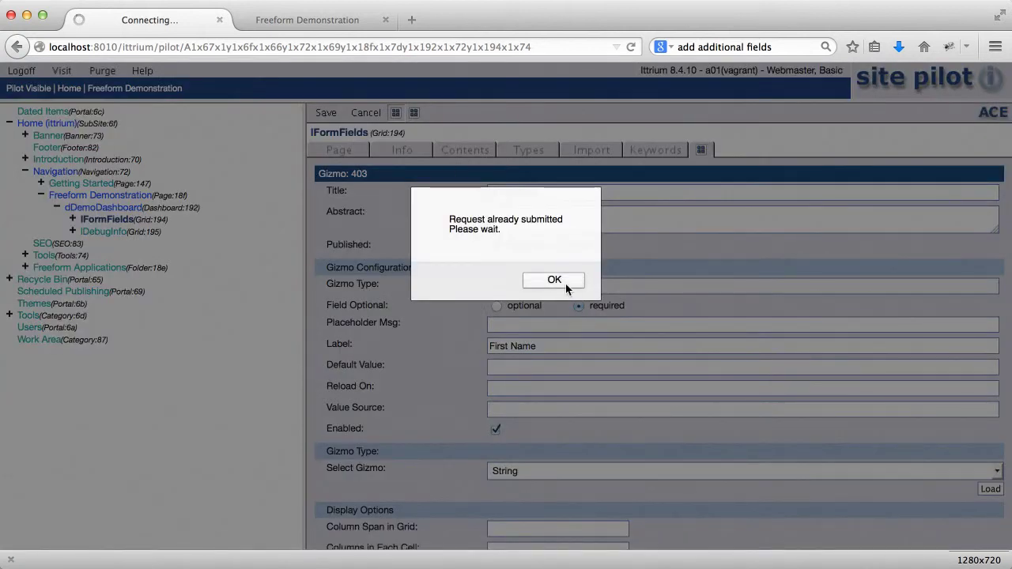
left_click(563, 281)
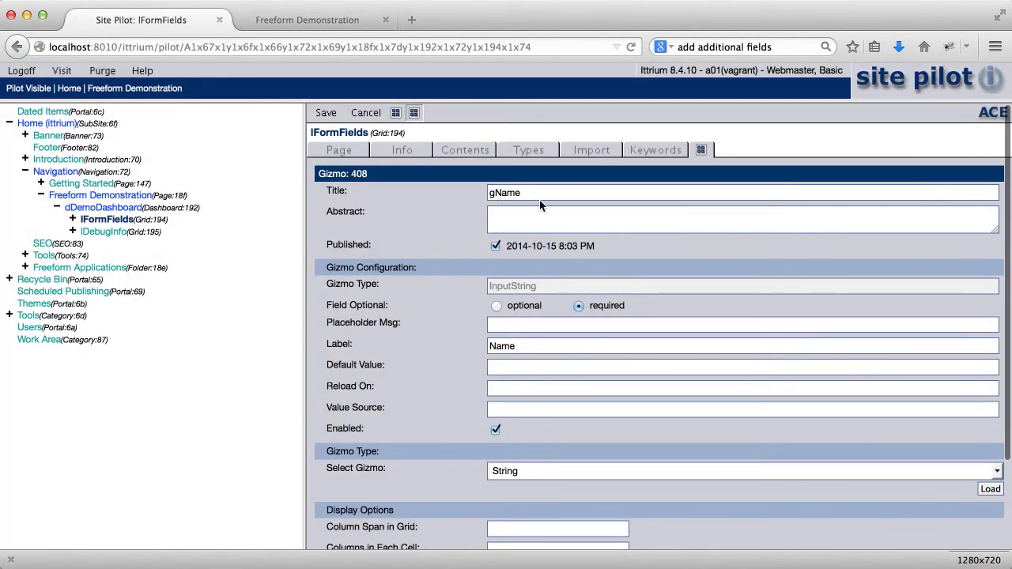
type("Last")
key("Tab")
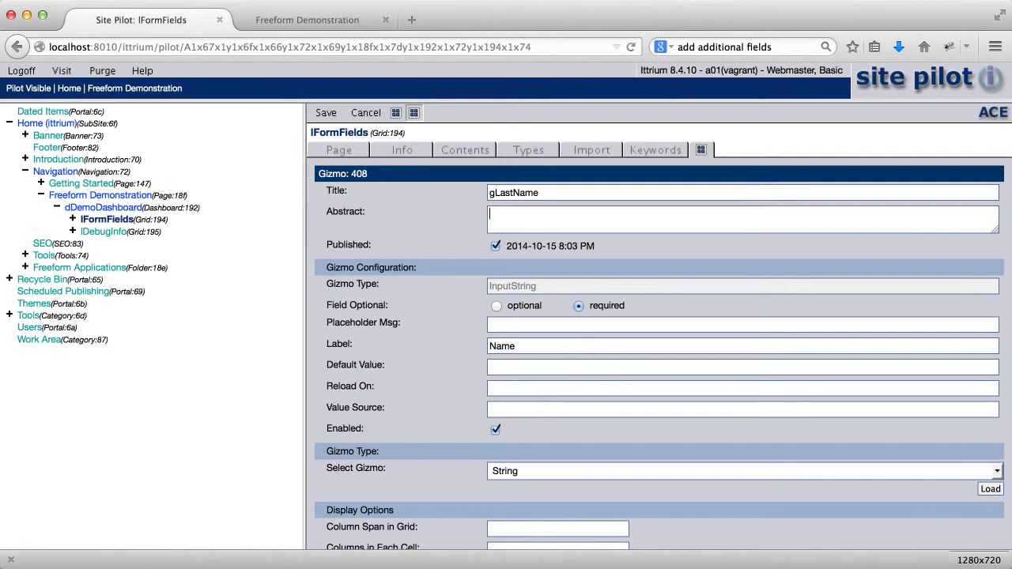
left_click(490, 348)
type("Last")
left_click(466, 153)
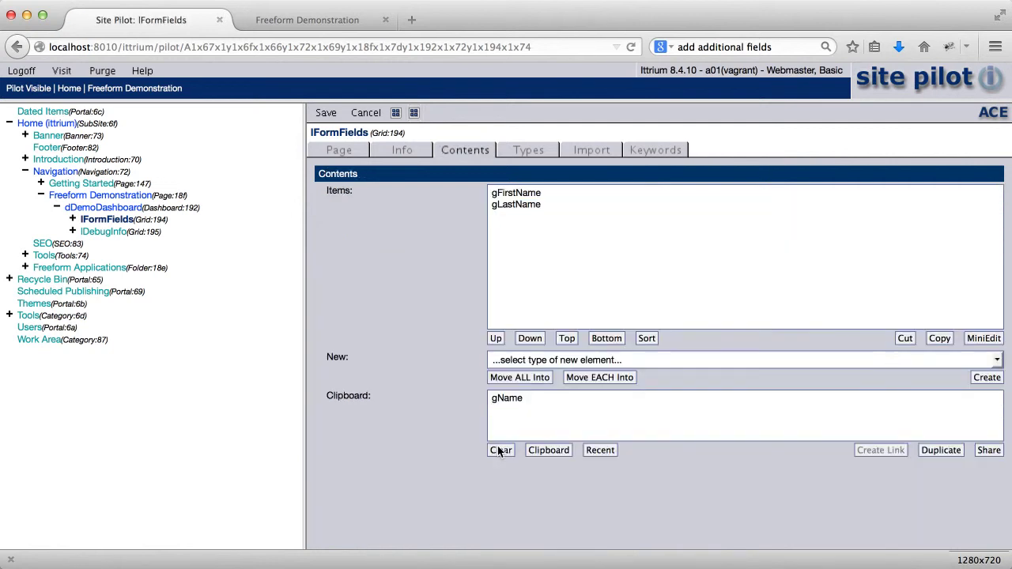
Step: Add a new Gizmo element, Gizmo[3], to the IFormFields grid
left_click(587, 359)
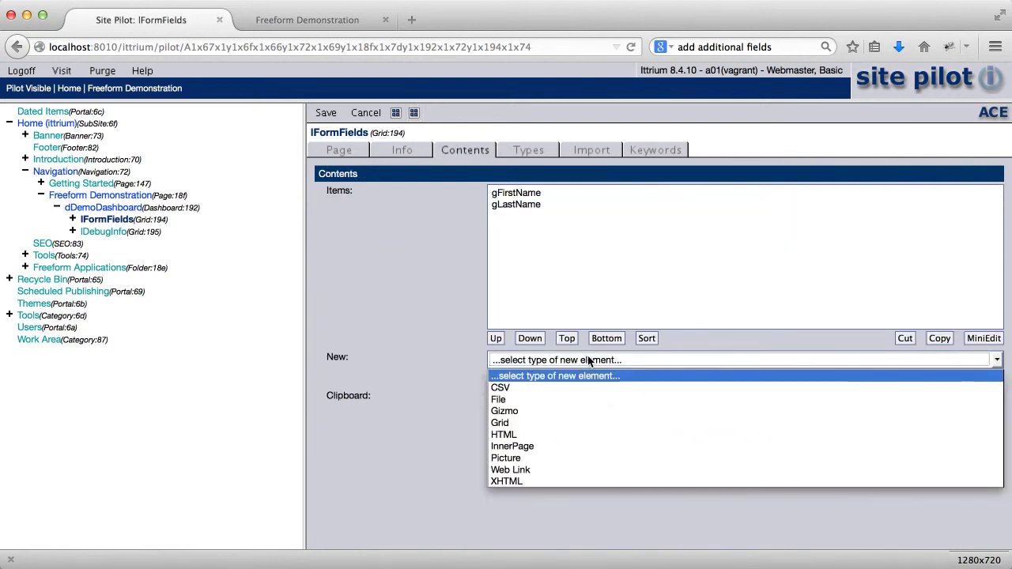
left_click(587, 411)
left_click(986, 379)
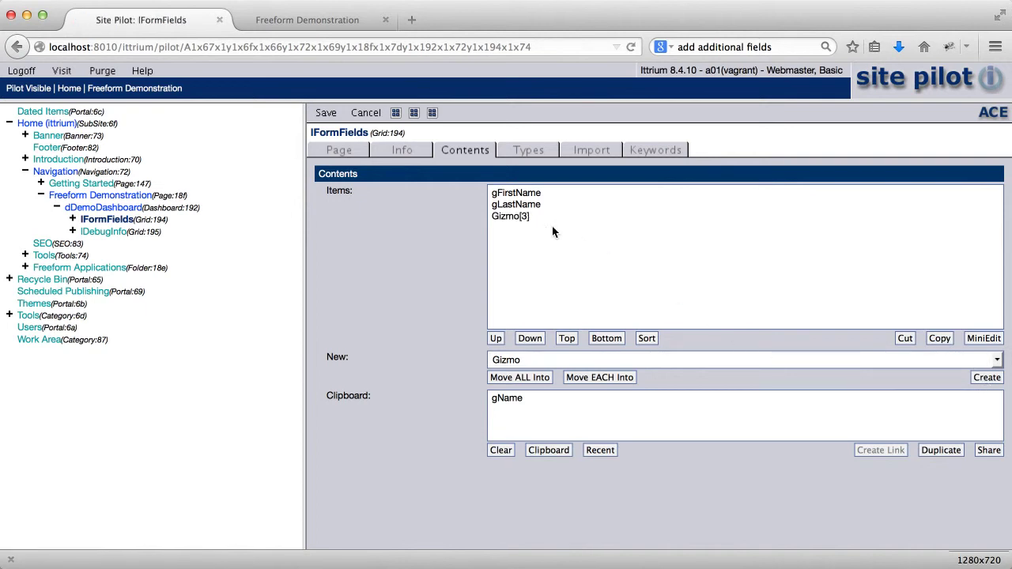
left_click(432, 113)
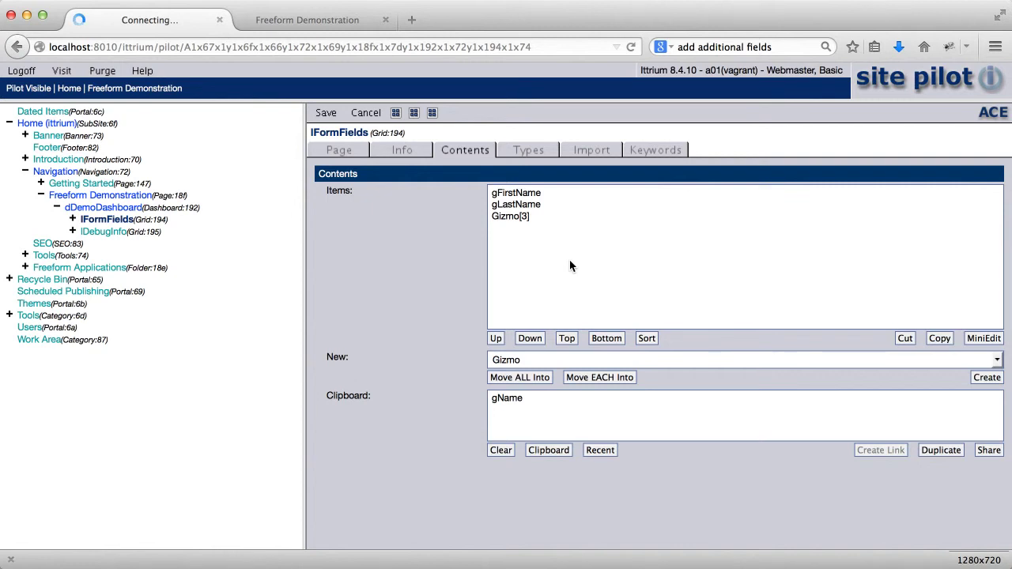
Step: Set Gizmo[3] to the EMail gizmo type and load its configuration
left_click(606, 288)
scroll(604, 328, "up", 20)
scroll(604, 328, "up", 8)
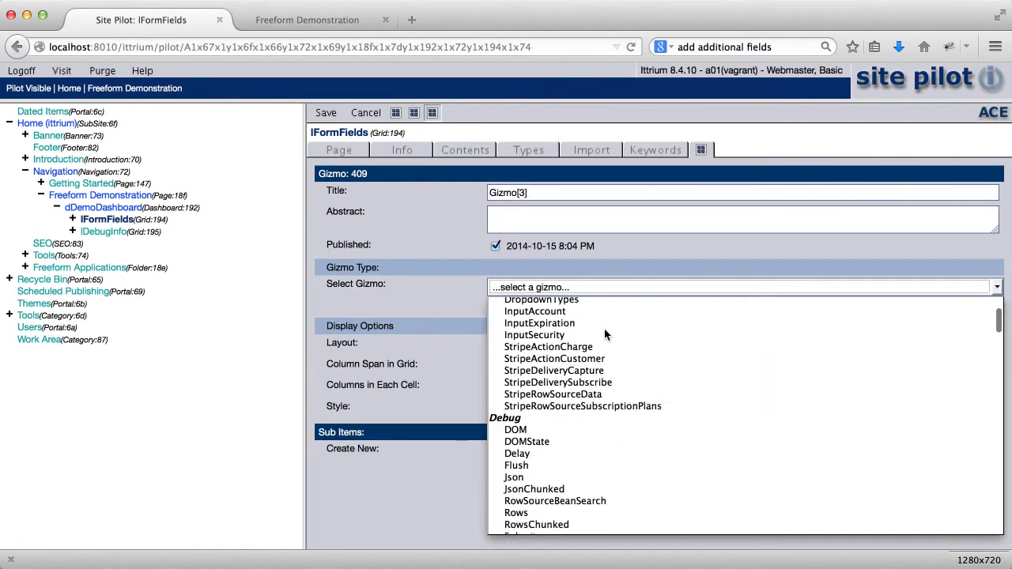
scroll(604, 328, "down", 10)
scroll(605, 335, "down", 10)
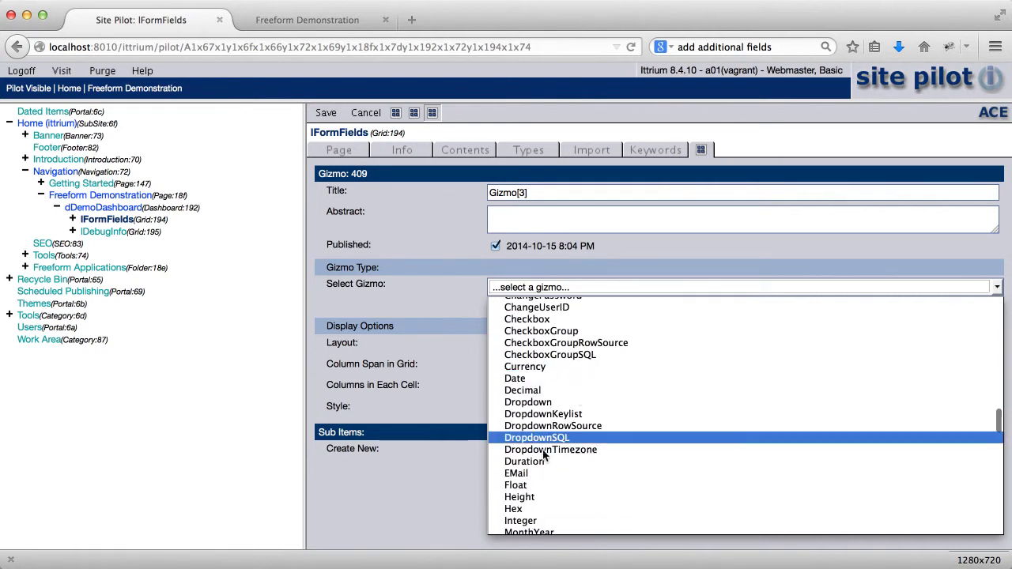
left_click(537, 473)
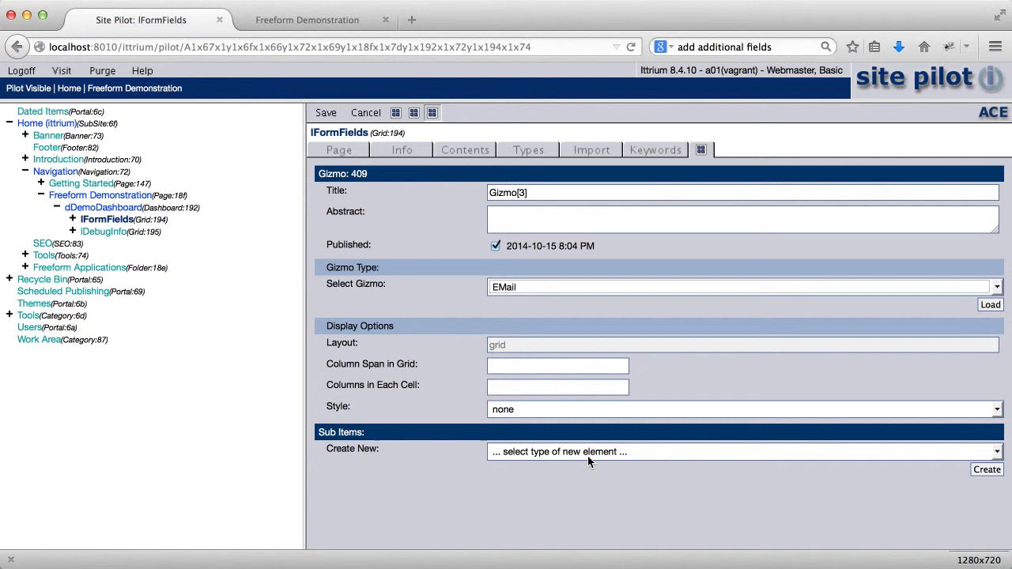
left_click(990, 304)
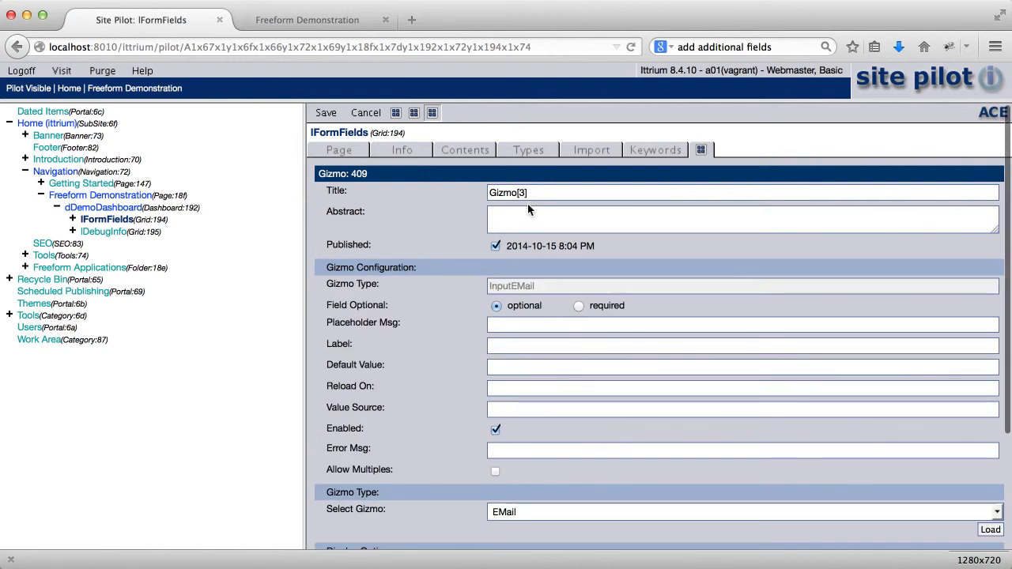
Step: Label the email field Email, retitle it gEmail, and go back to the grid page
left_click(545, 345)
type("Email")
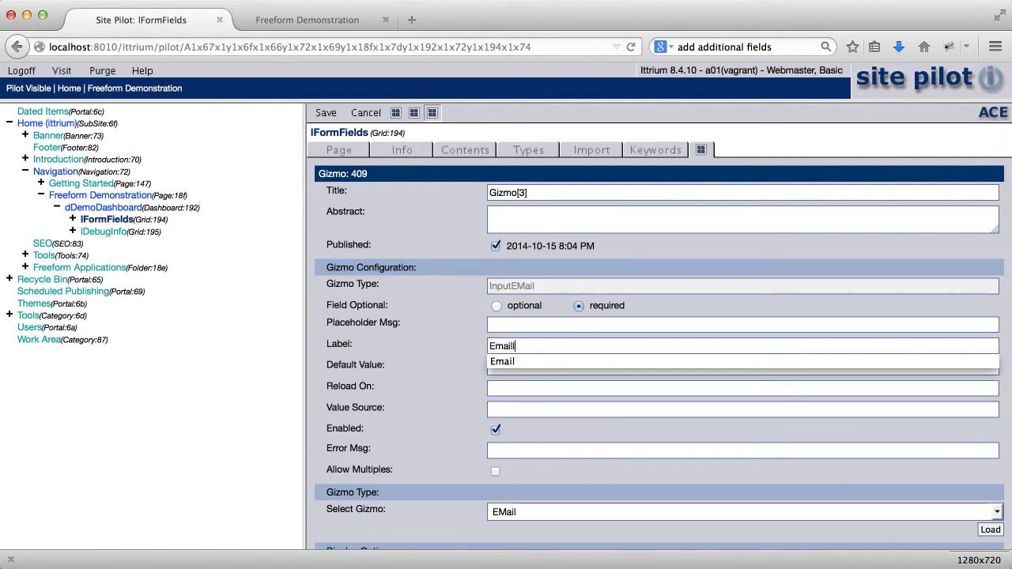
type("il")
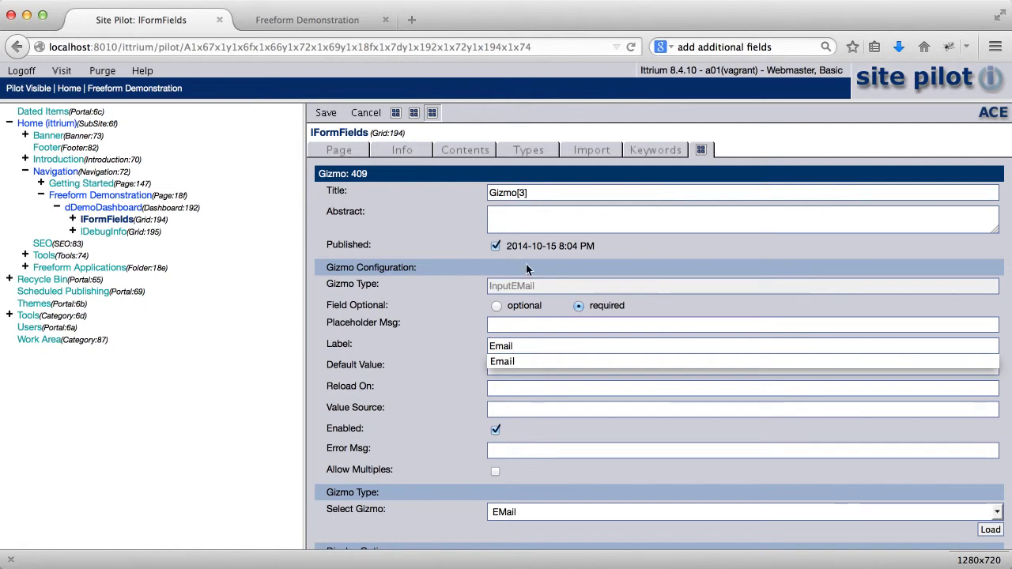
triple_click(538, 192)
type("gEmail")
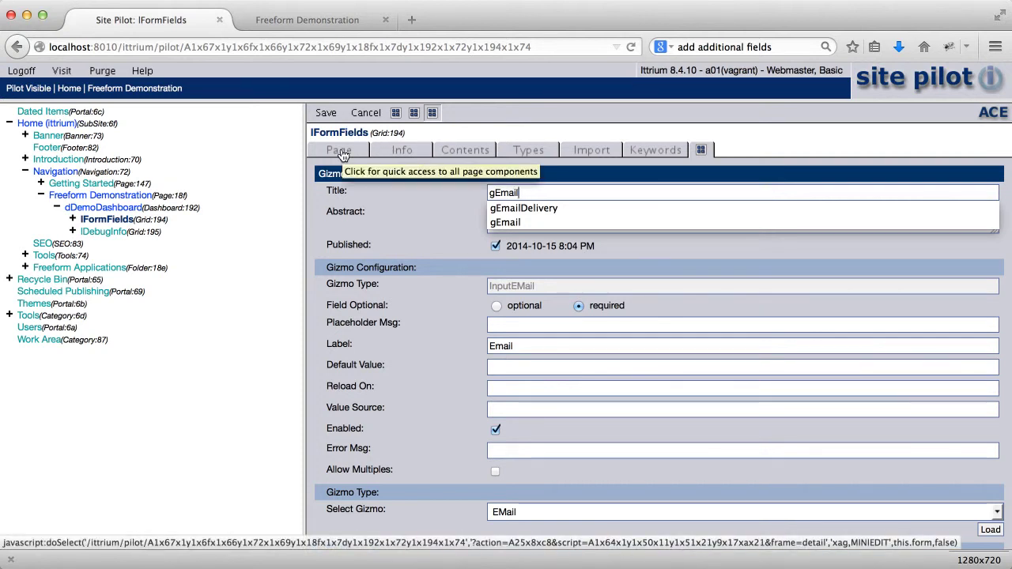
left_click(340, 152)
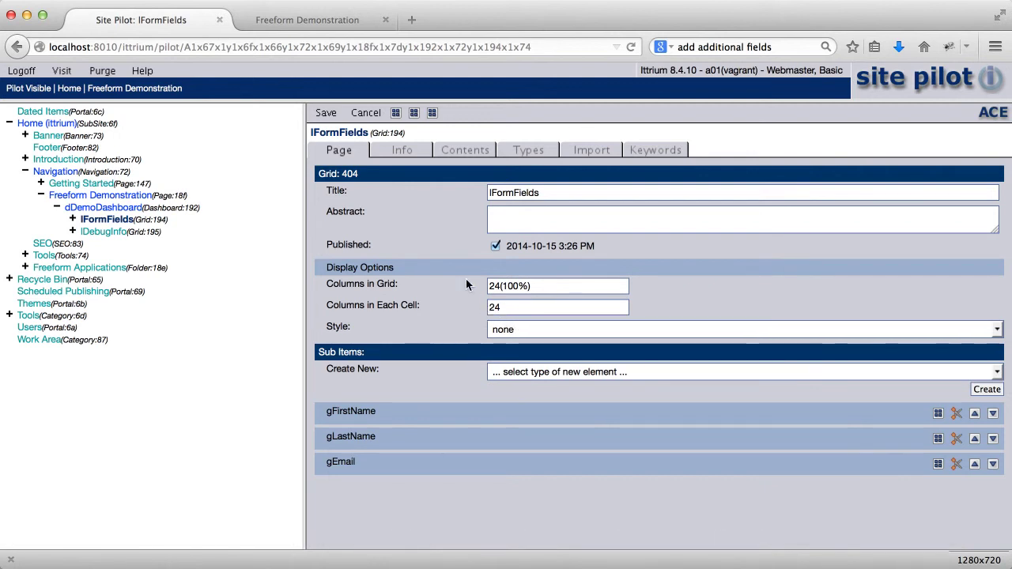
Step: Change the grid's Columns in Each Cell from 24 to 12
left_click(520, 312)
key("super+a")
type("12")
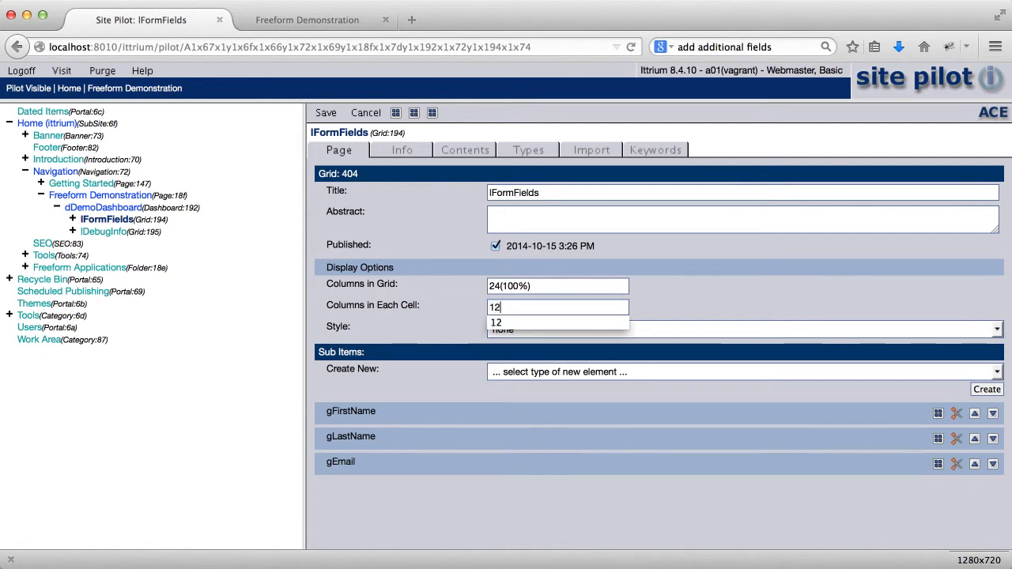
left_click(394, 115)
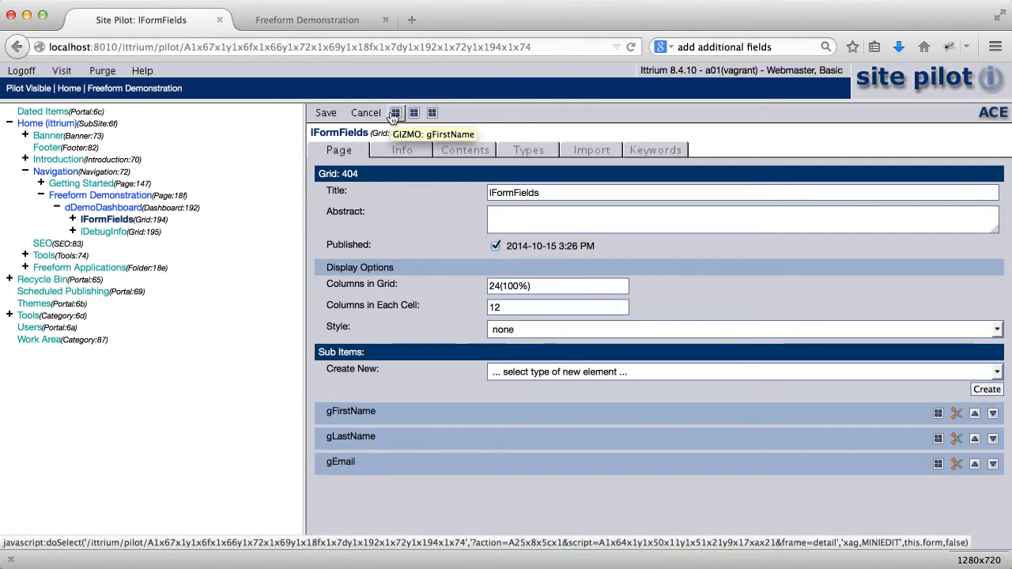
Step: Set gEmail's Column Span in Grid to 24 and save
left_click(434, 117)
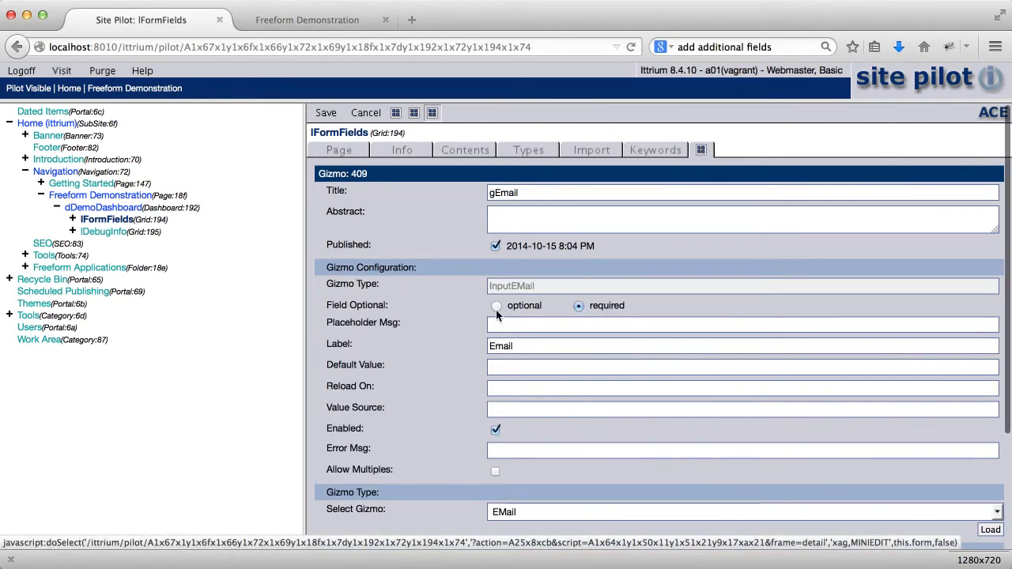
scroll(501, 428, "down", 4)
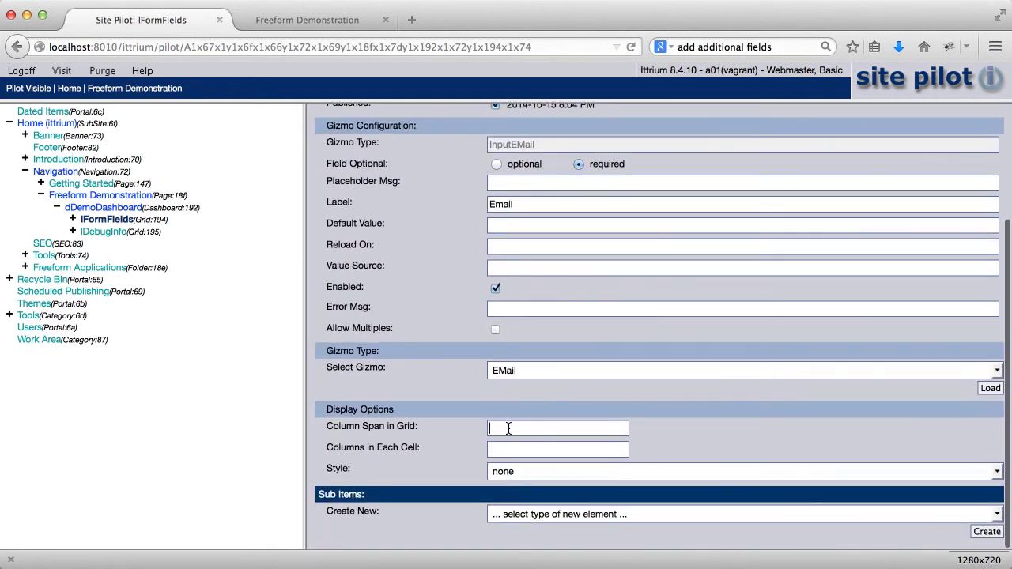
type("12")
key("BackSpace")
key("BackSpace")
type("24")
left_click(416, 362)
scroll(417, 361, "up", 4)
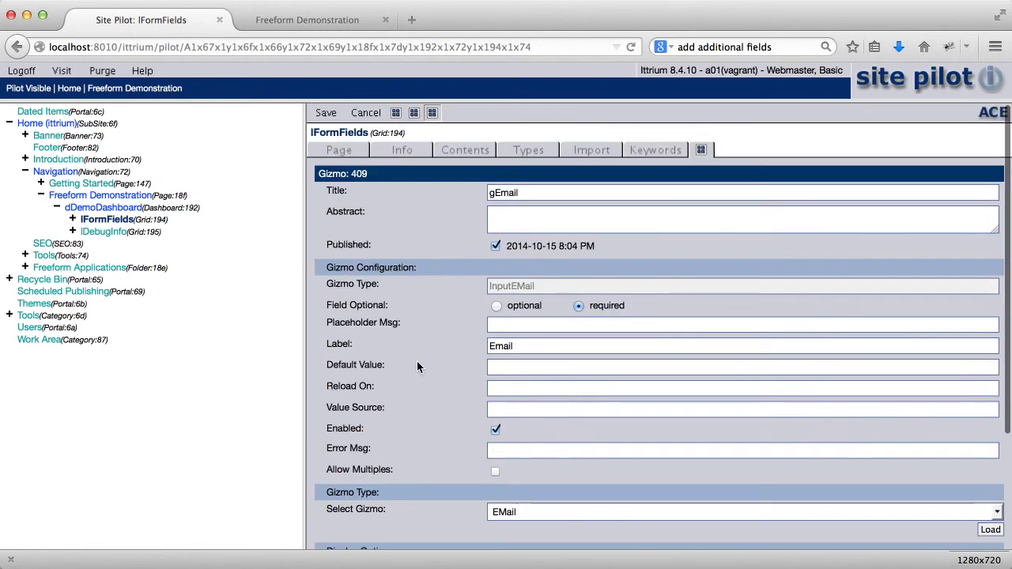
left_click(326, 115)
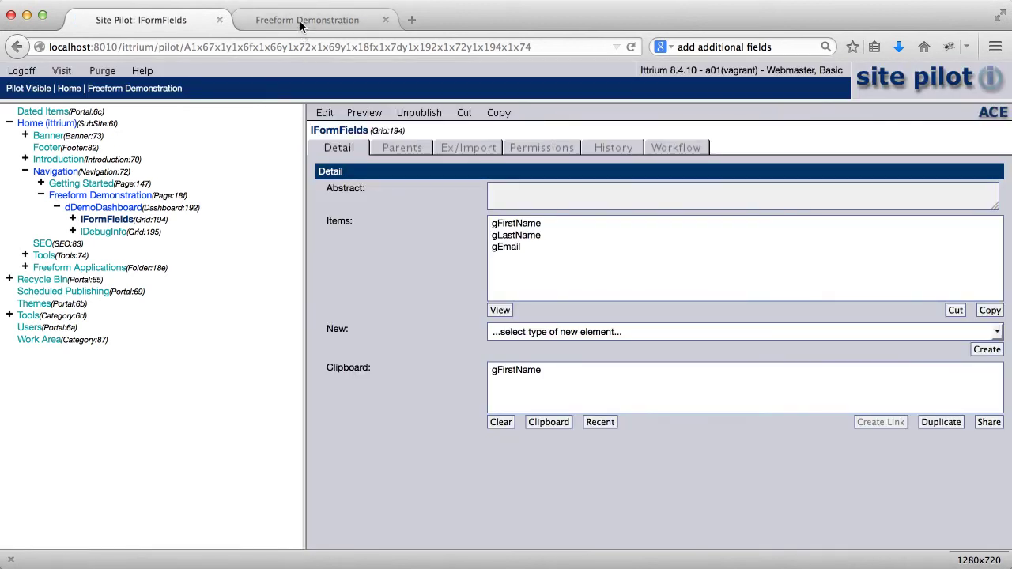
Step: Reload the Freeform Demonstration page and enter a first name and last name
left_click(300, 23)
left_click(634, 46)
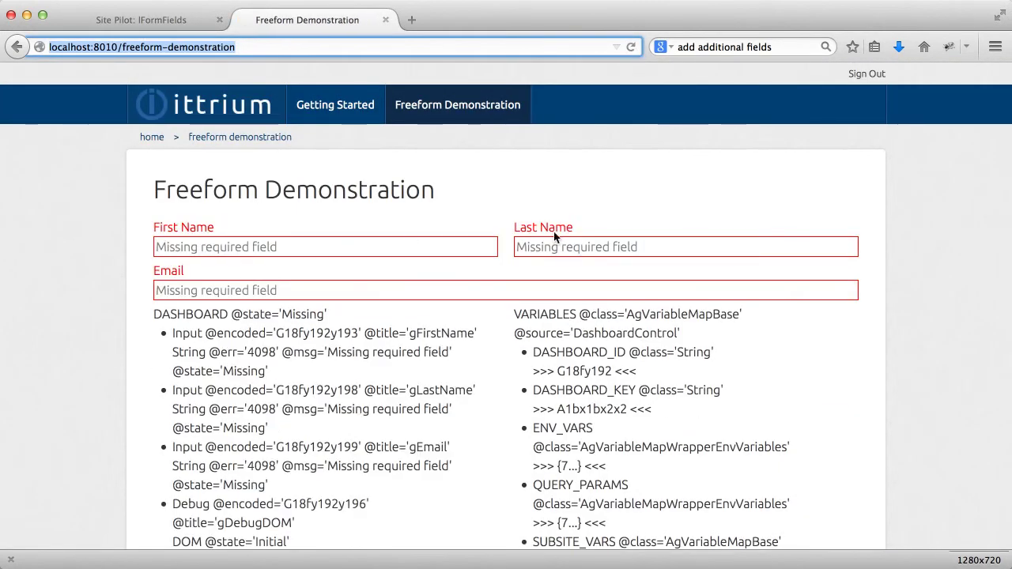
left_click(386, 245)
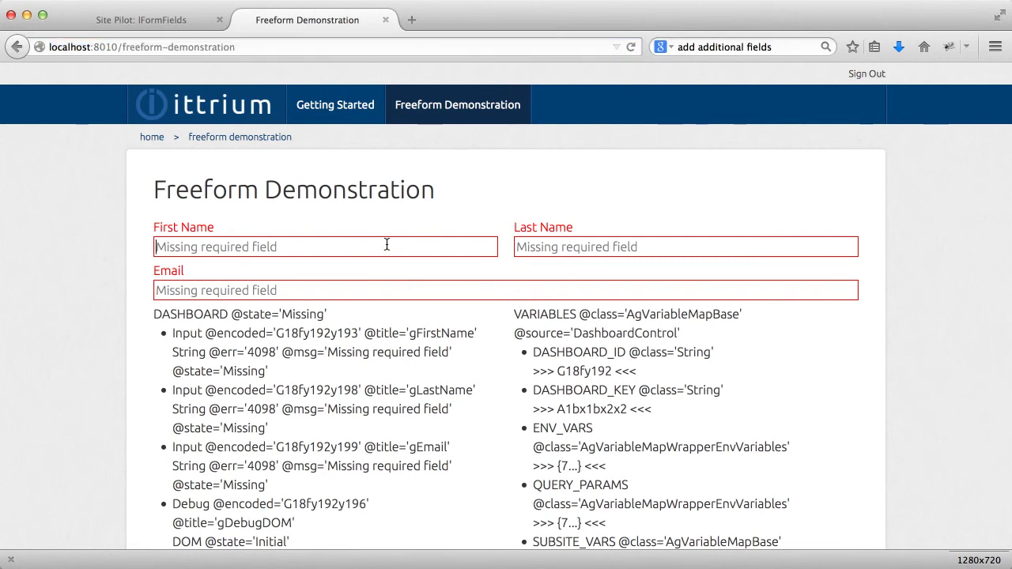
key("Tab")
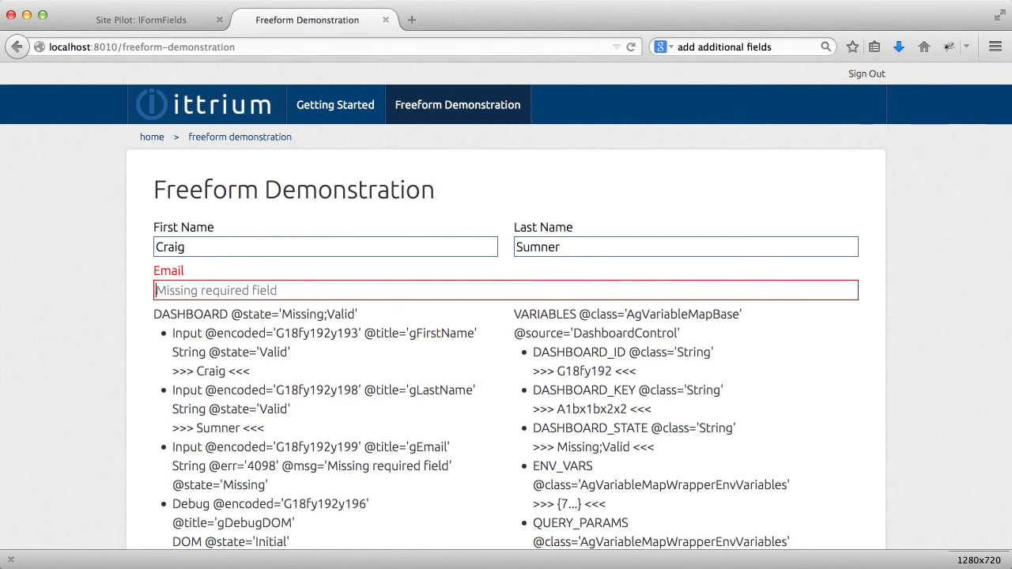
type("sumn")
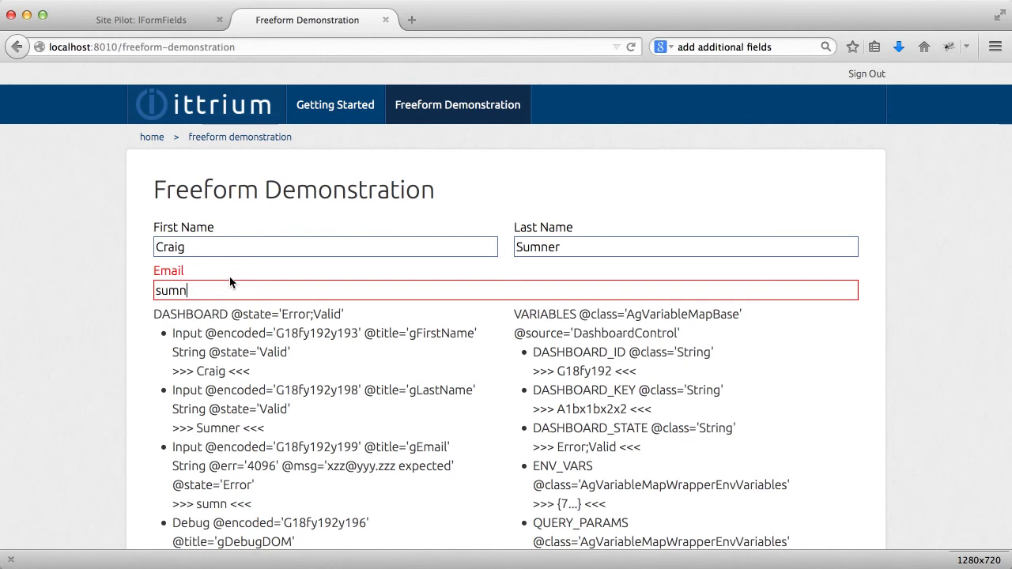
Step: Enter an e-mail address and leave the field so the form shows Valid
key("BackSpace")
key("BackSpace")
key("BackSpace")
key("BackSpace")
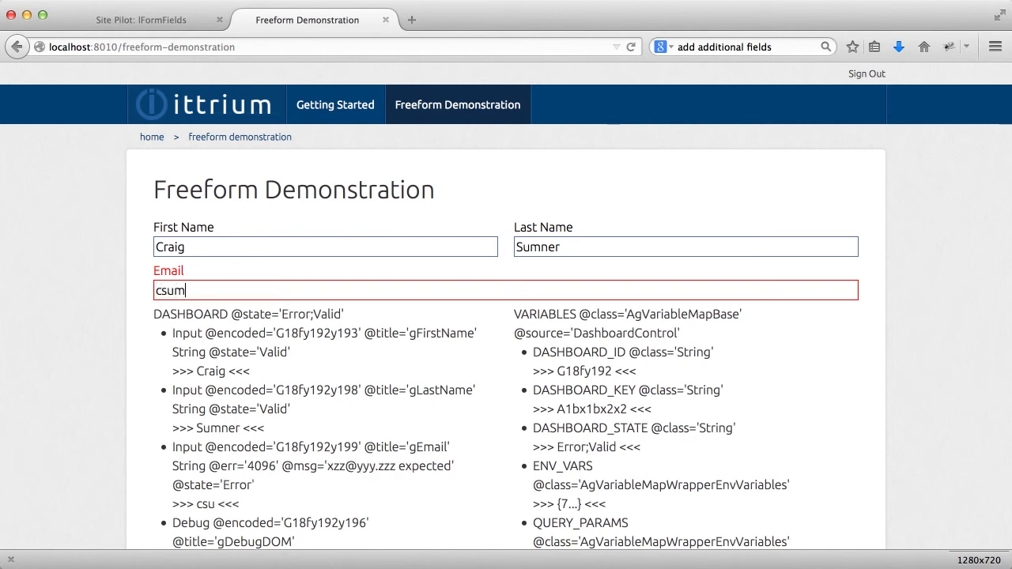
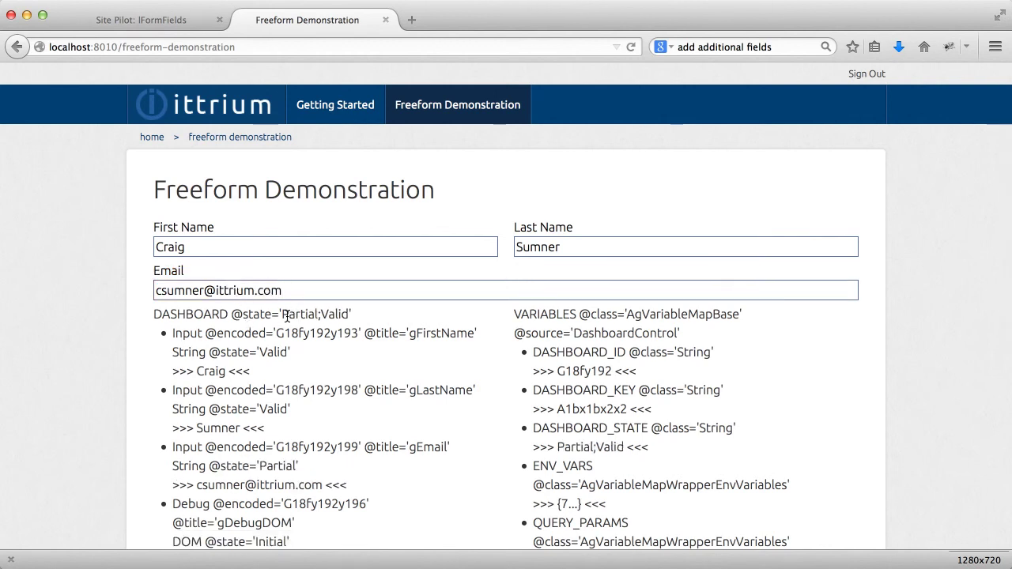
scroll(287, 316, "down", 2)
key("super+l")
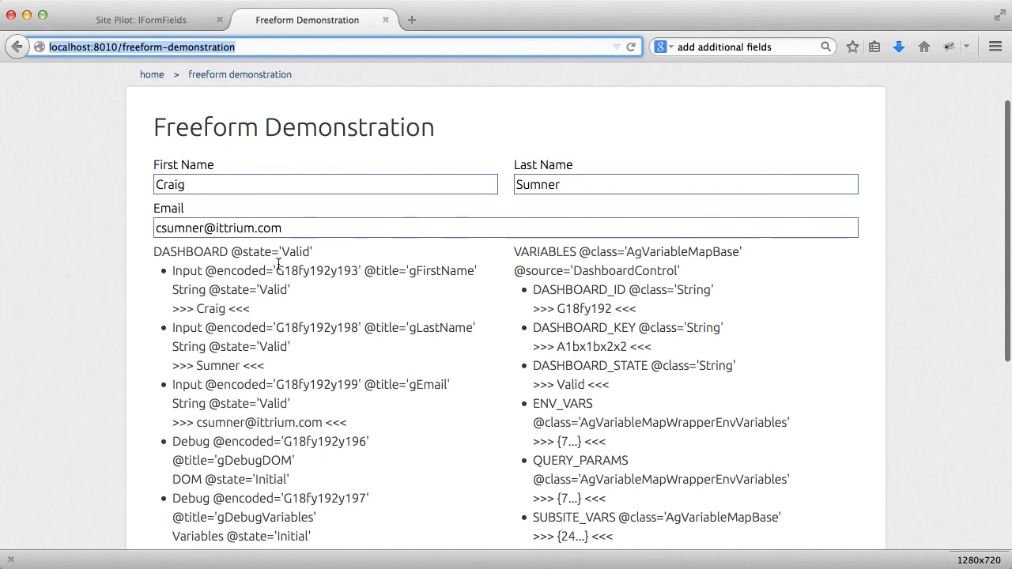
scroll(323, 260, "down", 5)
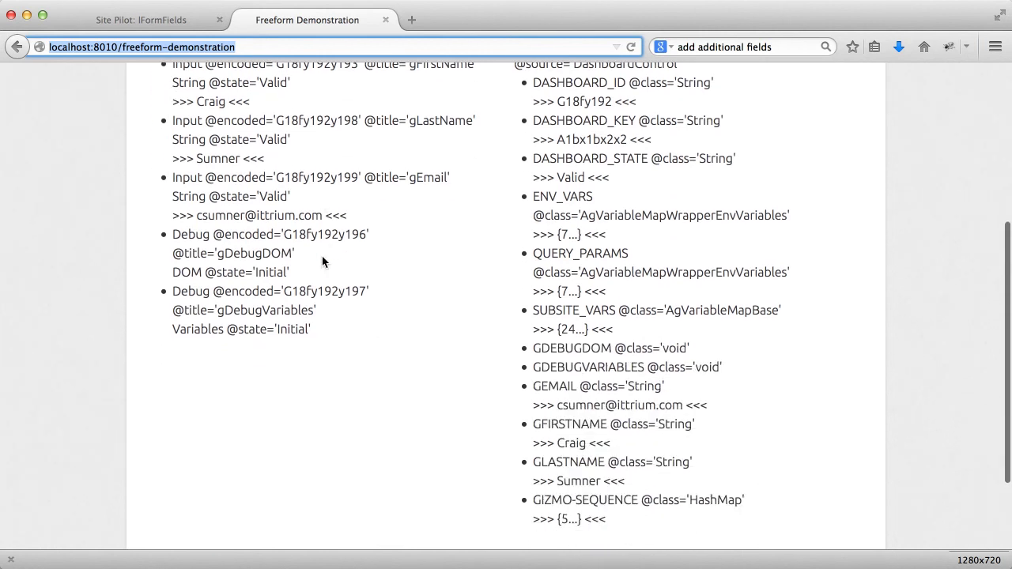